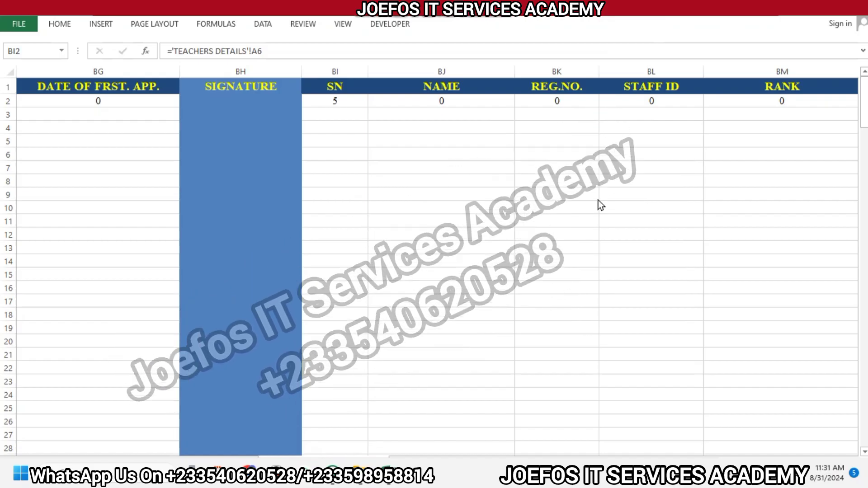
# - Change the font of the sixth teacher record's cells, BS2 to CA199, to Times New Roman
pyautogui.hotkey('ctrl', 'shift', 'End')
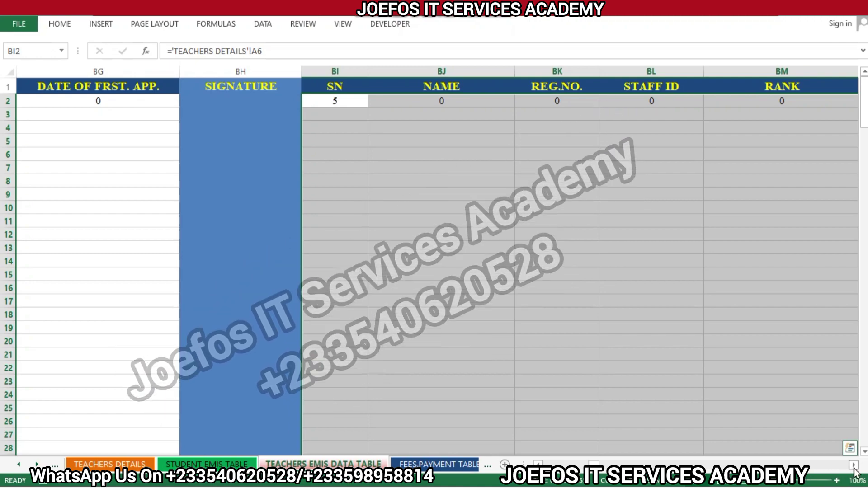
pyautogui.hscroll(4, 855, 472)
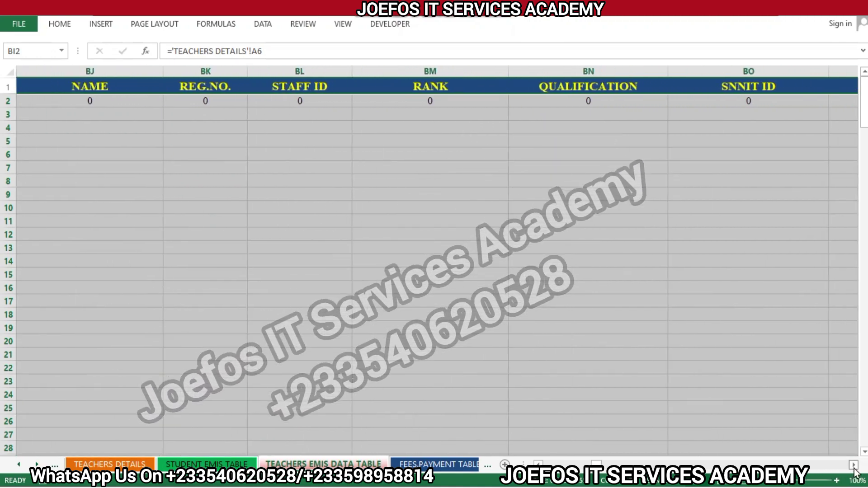
pyautogui.hscroll(6, 855, 471)
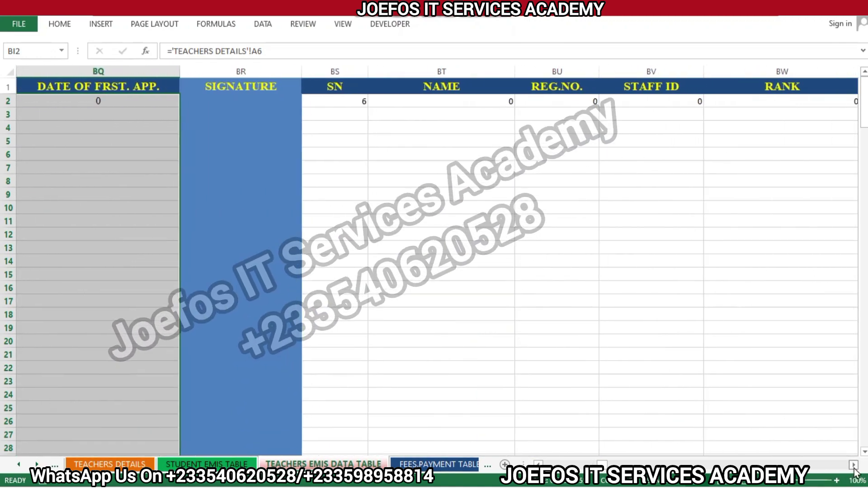
pyautogui.click(340, 99)
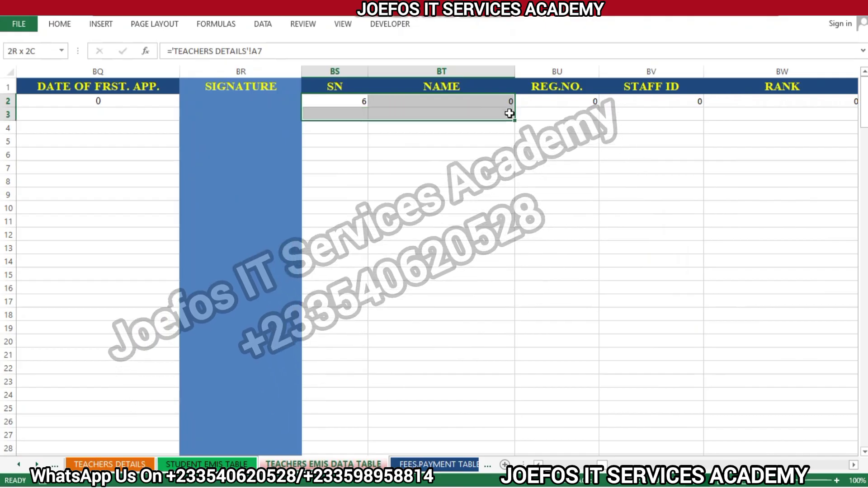
pyautogui.moveTo(618, 115); pyautogui.dragTo(446, 464)
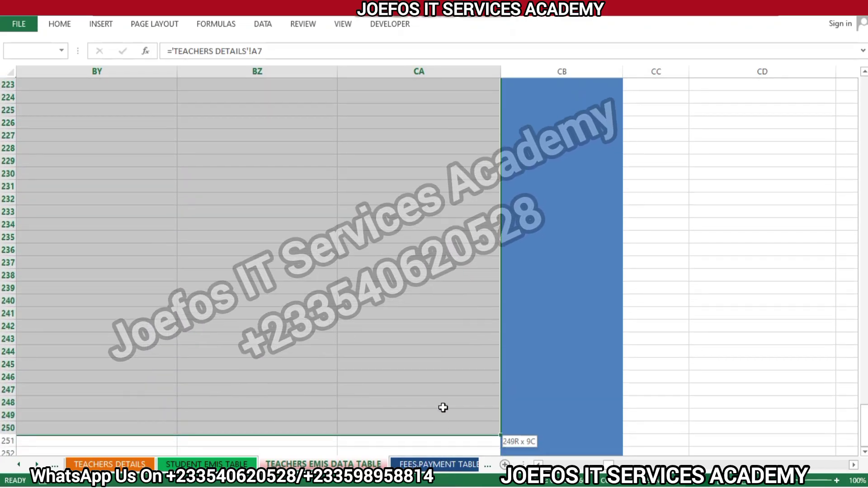
pyautogui.moveTo(443, 408); pyautogui.dragTo(470, 206)
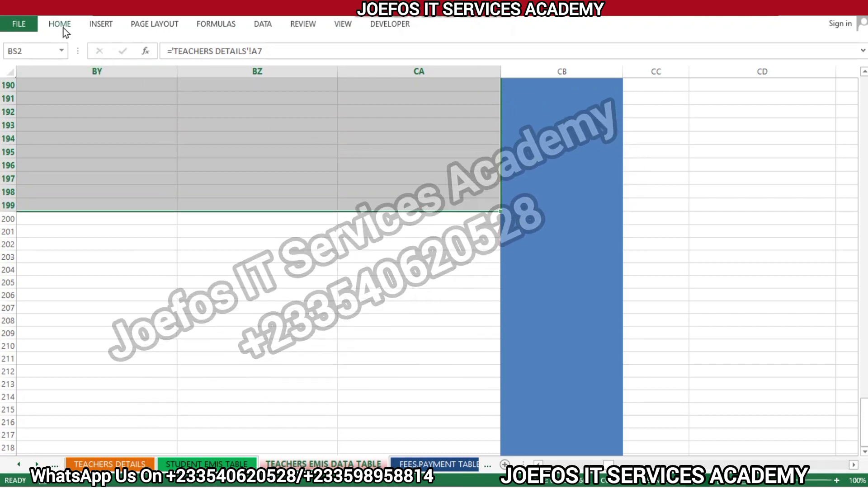
pyautogui.click(63, 28)
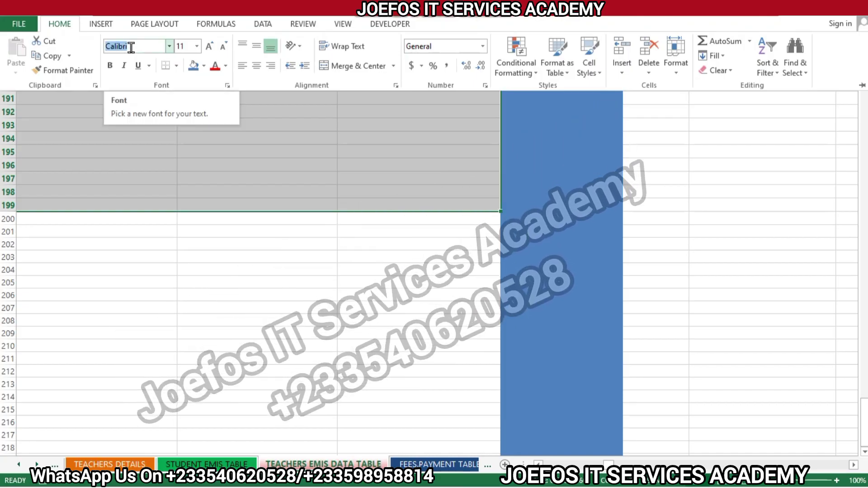
pyautogui.write('Times New Roma')
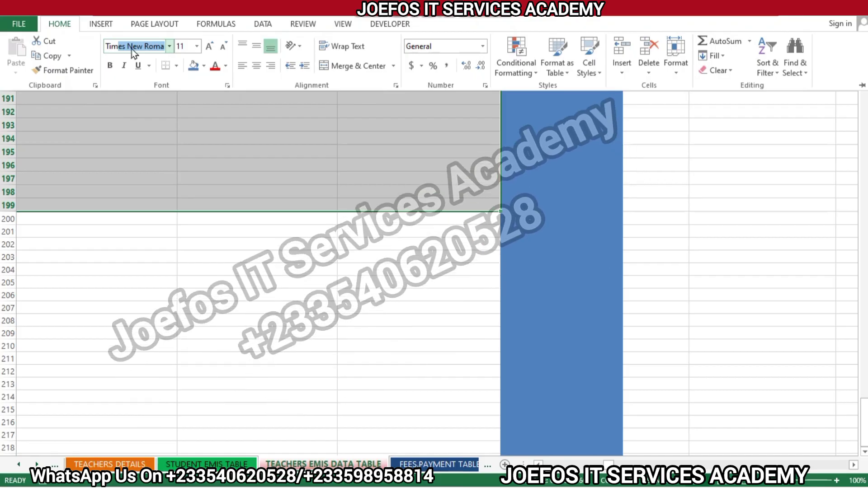
pyautogui.press('Return')
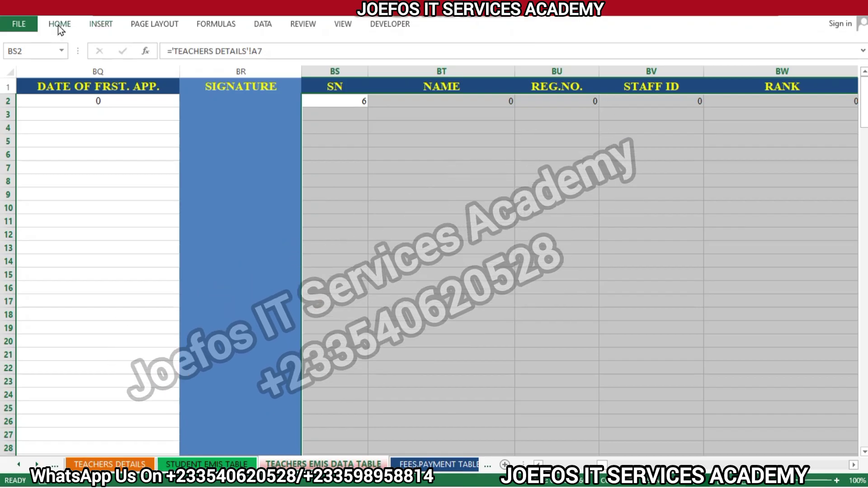
# - Increase the font size of BS2 to CA199 to 12 and center the contents horizontally
pyautogui.click(59, 25)
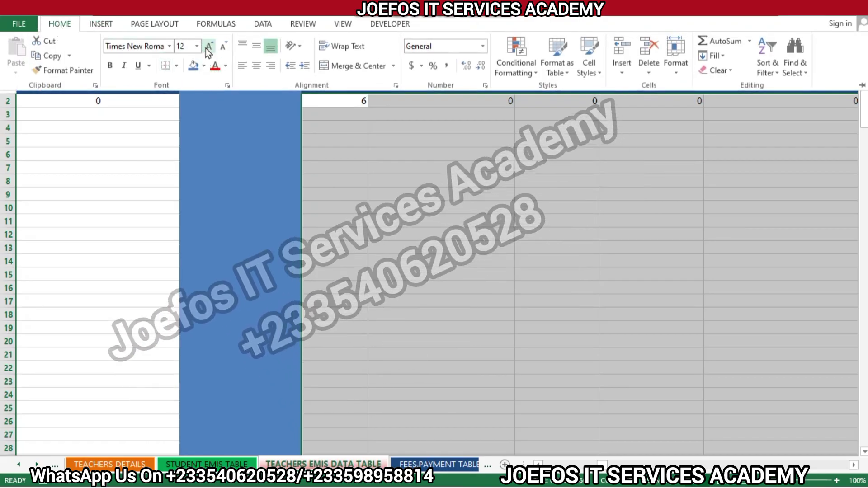
pyautogui.click(206, 48)
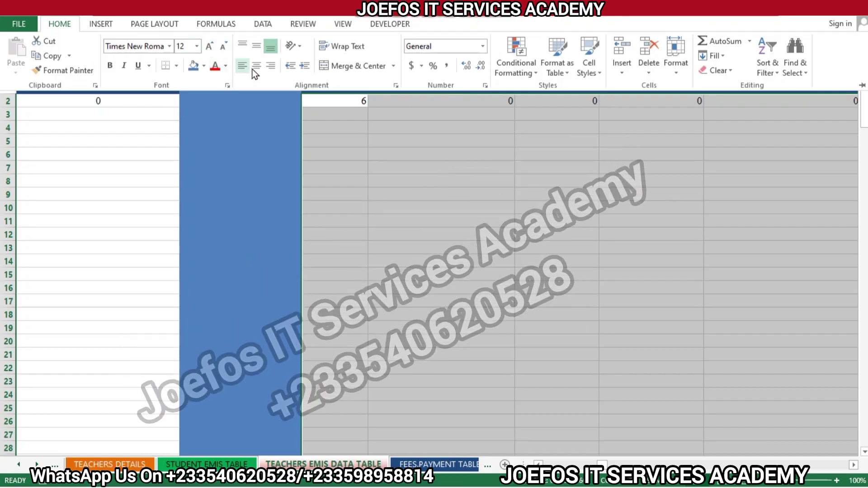
pyautogui.click(261, 69)
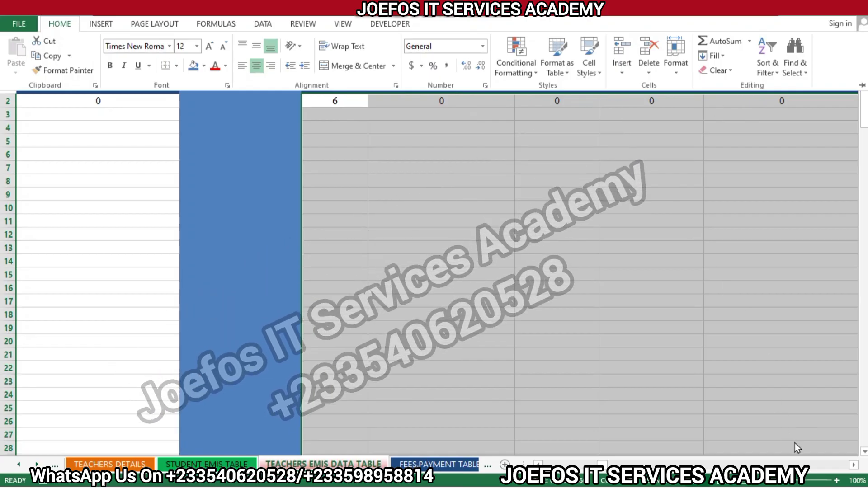
# - Change the font of the seventh teacher record's cells, CC2 to CK199, to Times New Roman
pyautogui.click(854, 467)
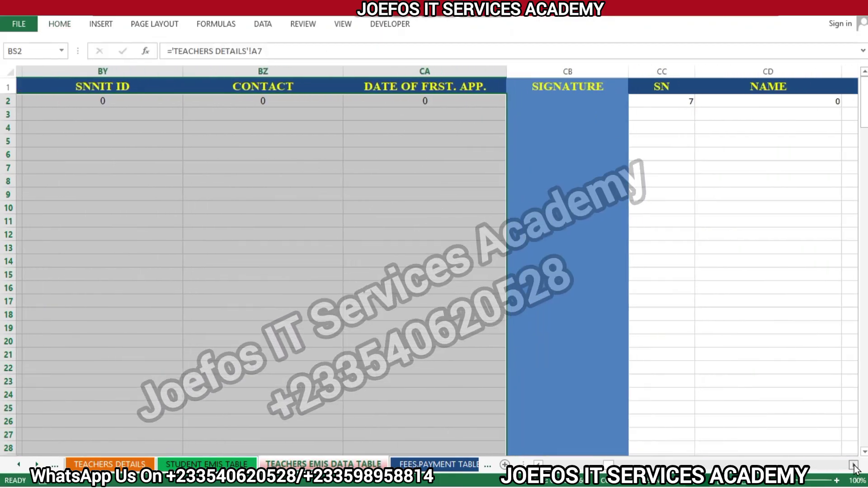
pyautogui.click(854, 466)
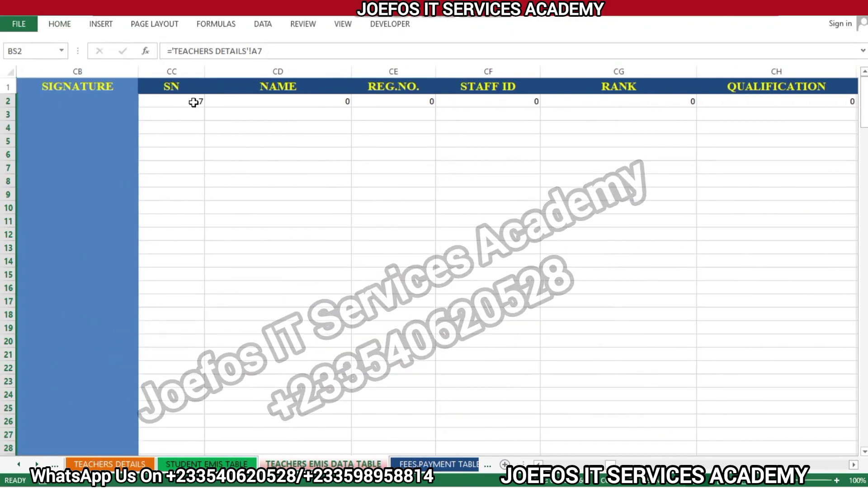
pyautogui.click(193, 100)
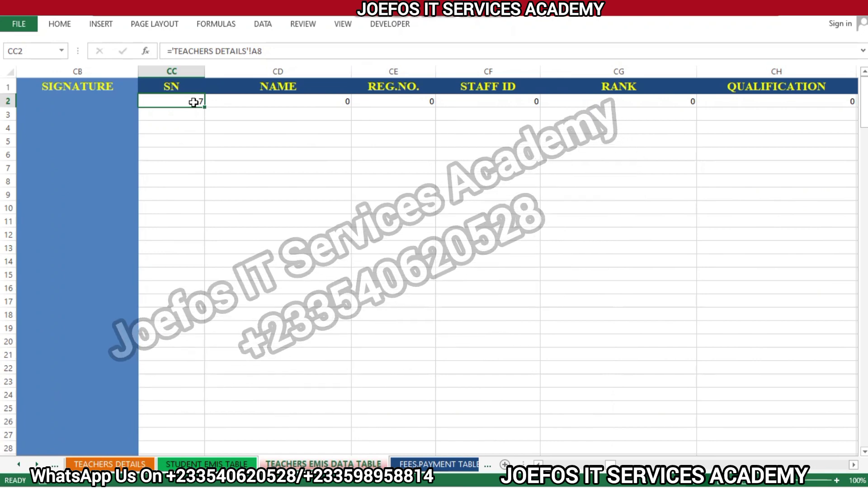
pyautogui.moveTo(194, 100); pyautogui.dragTo(719, 484)
pyautogui.moveTo(716, 416); pyautogui.dragTo(719, 448)
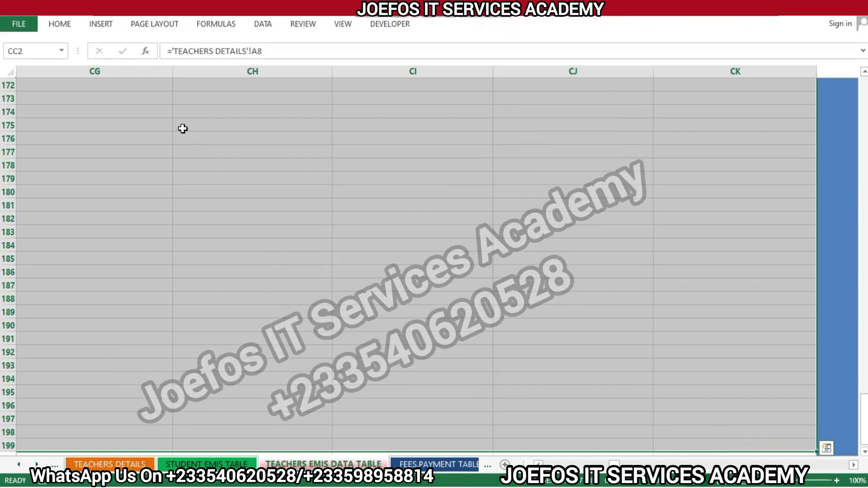
pyautogui.click(55, 26)
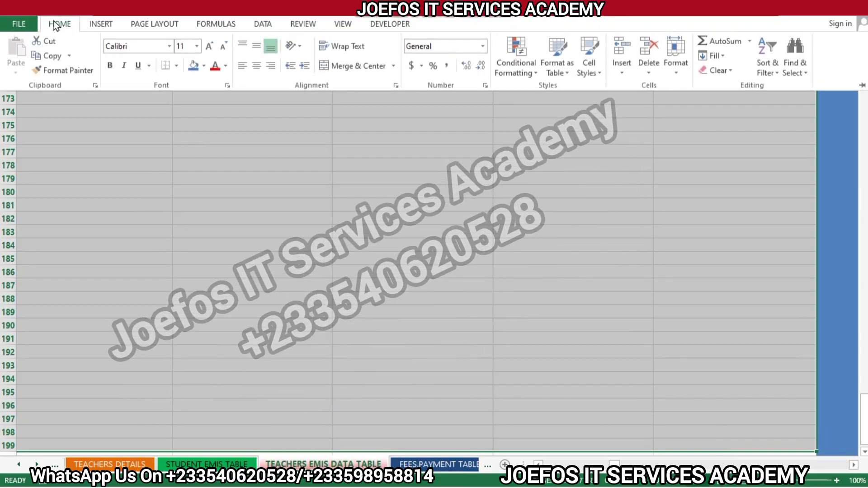
pyautogui.click(143, 45)
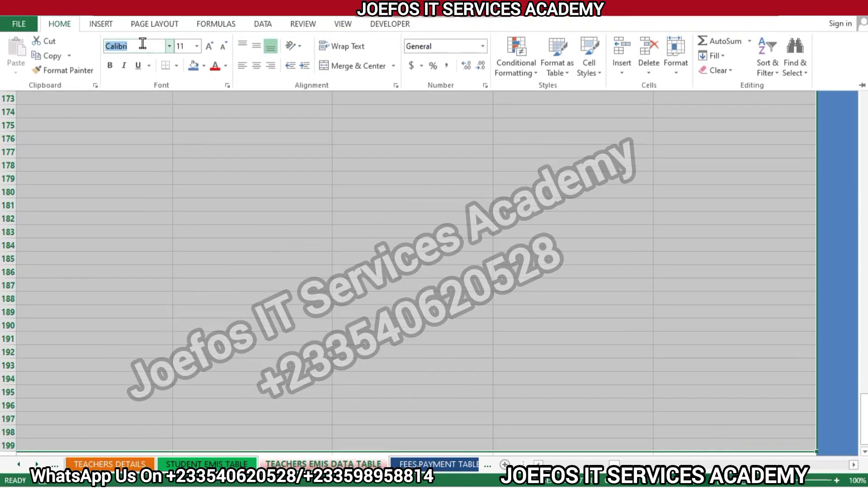
pyautogui.write('Times New Roma')
pyautogui.press('Return')
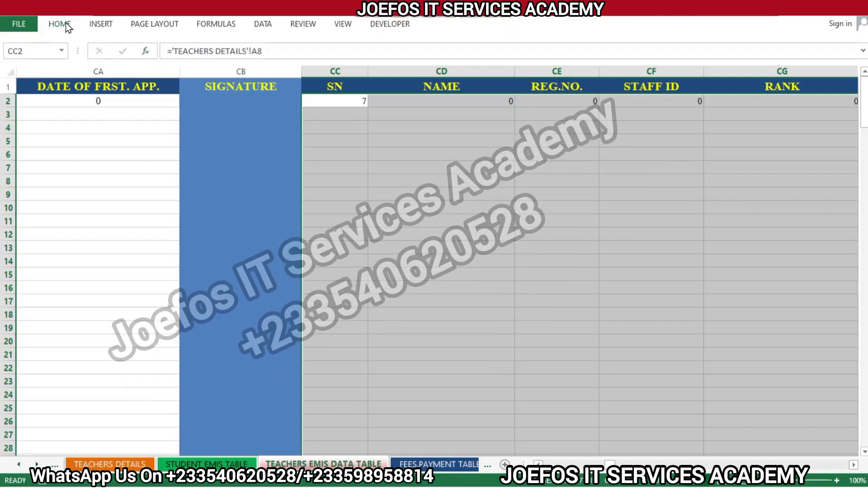
# - Increase the font size of CC2 to CK199 to 12 and center the contents horizontally
pyautogui.click(68, 28)
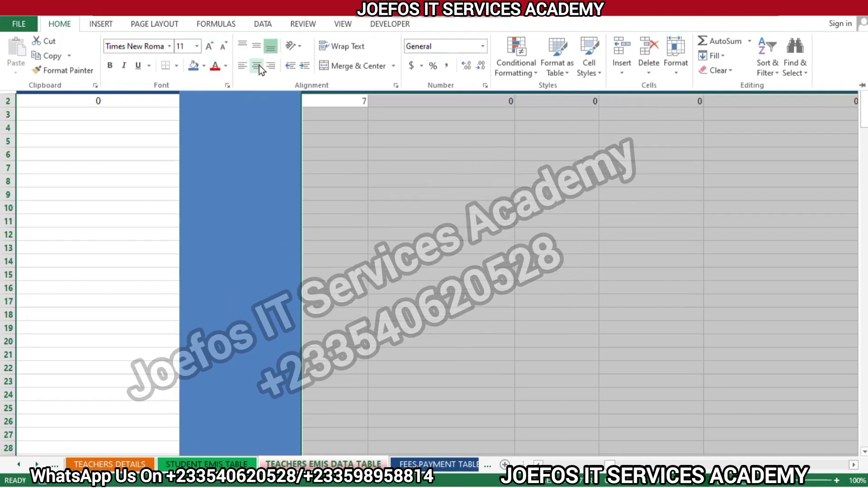
pyautogui.click(209, 52)
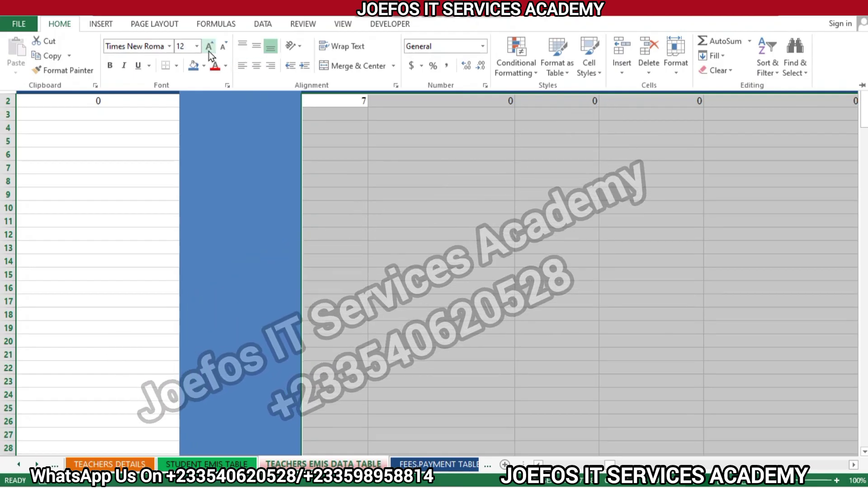
pyautogui.click(256, 67)
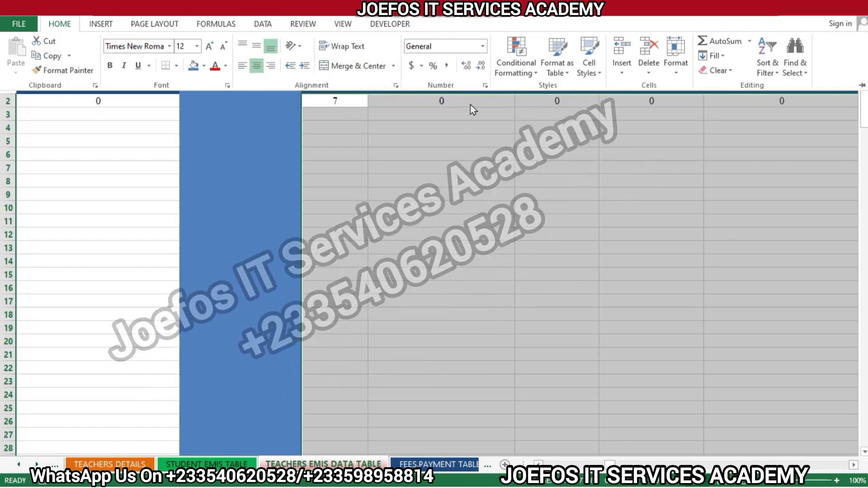
# - Change the font of the eighth teacher record's cells, CM2 to CU199, to Times New Roman
pyautogui.click(857, 469)
pyautogui.click(854, 465)
pyautogui.click(854, 466)
pyautogui.click(854, 466)
pyautogui.click(854, 466)
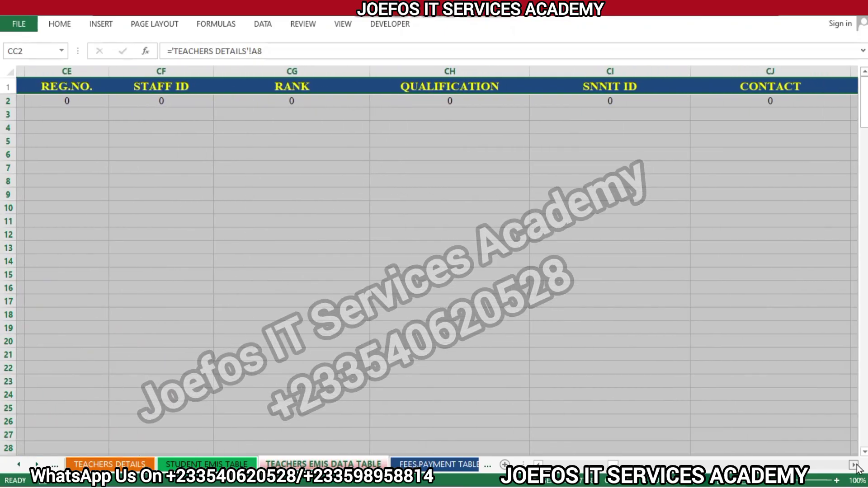
pyautogui.click(854, 466)
pyautogui.click(854, 465)
pyautogui.click(855, 466)
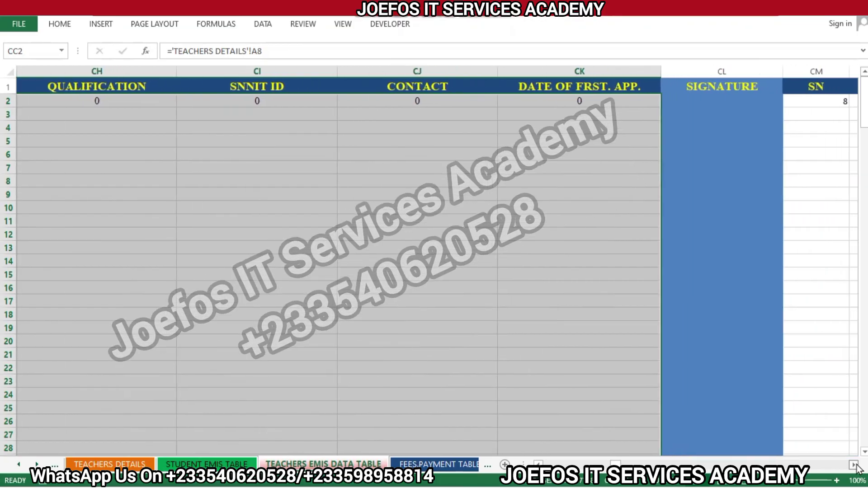
pyautogui.click(854, 466)
pyautogui.click(854, 466)
pyautogui.click(854, 466)
pyautogui.click(854, 466)
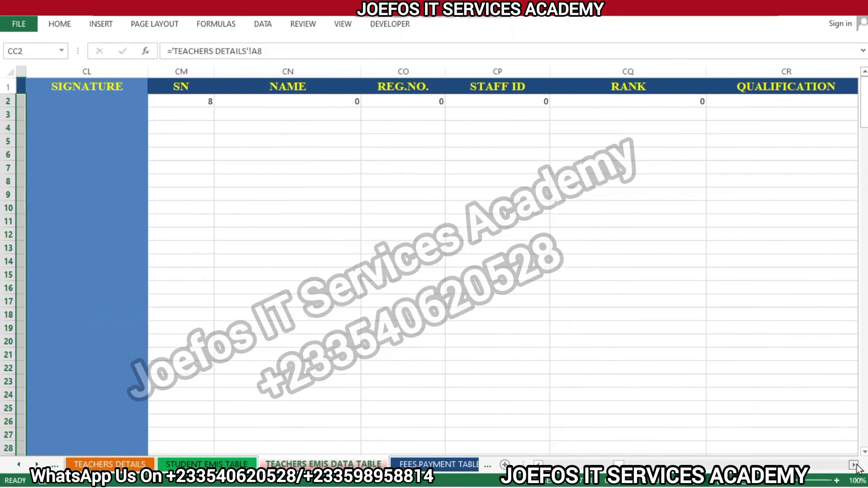
pyautogui.click(189, 102)
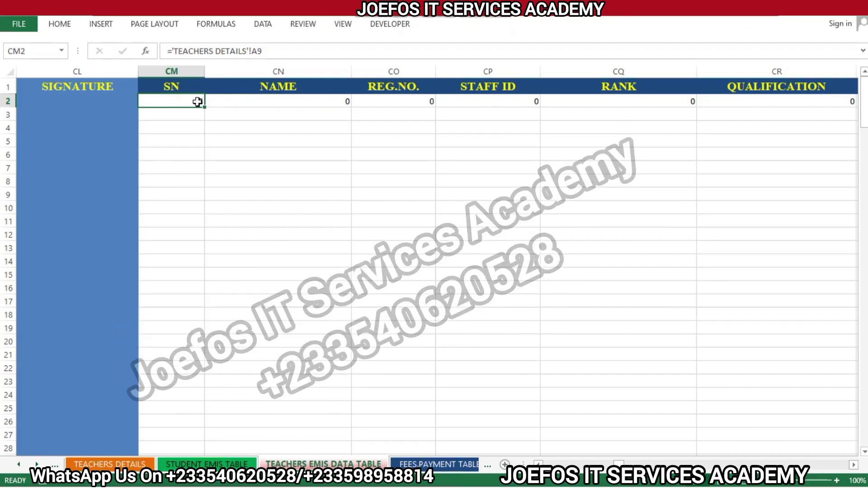
pyautogui.moveTo(198, 101); pyautogui.dragTo(669, 102)
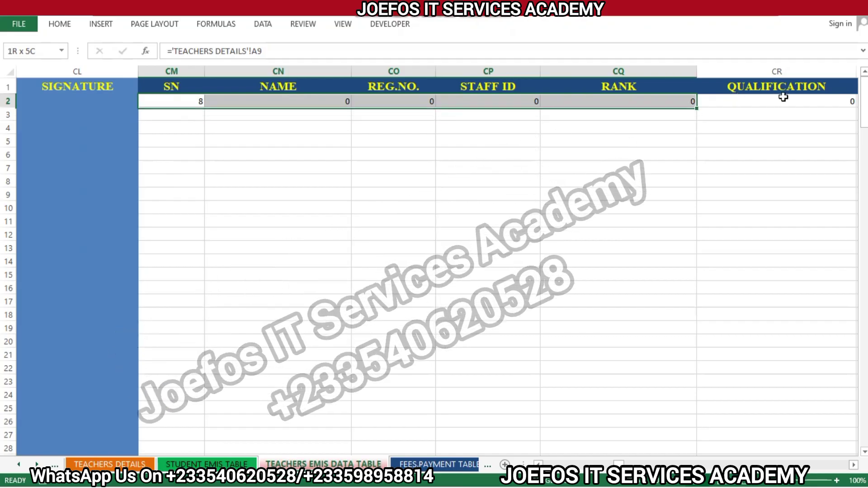
pyautogui.moveTo(783, 97); pyautogui.dragTo(797, 414)
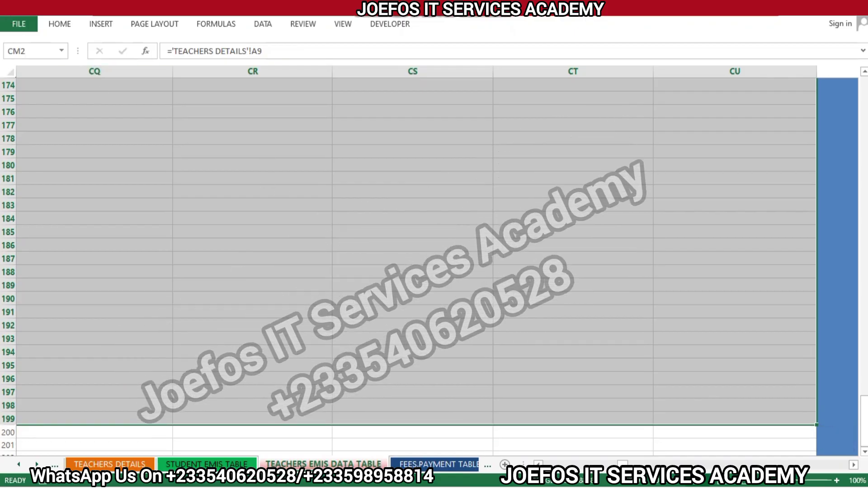
pyautogui.click(58, 25)
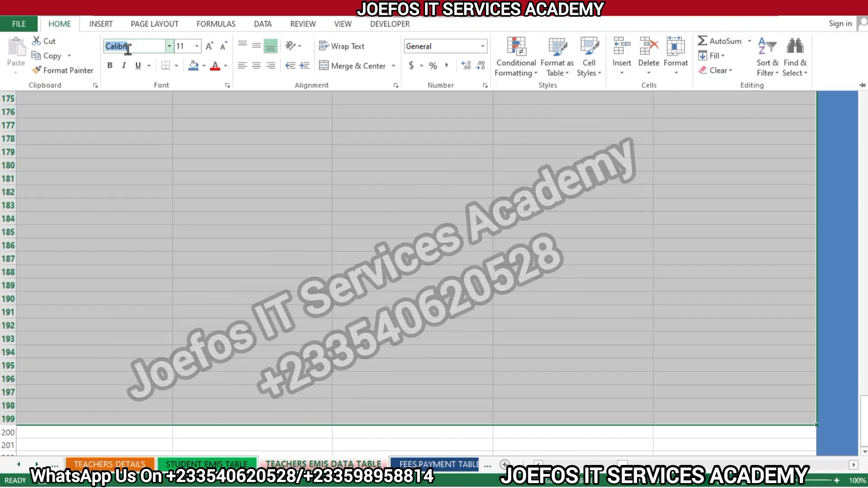
pyautogui.press('Return')
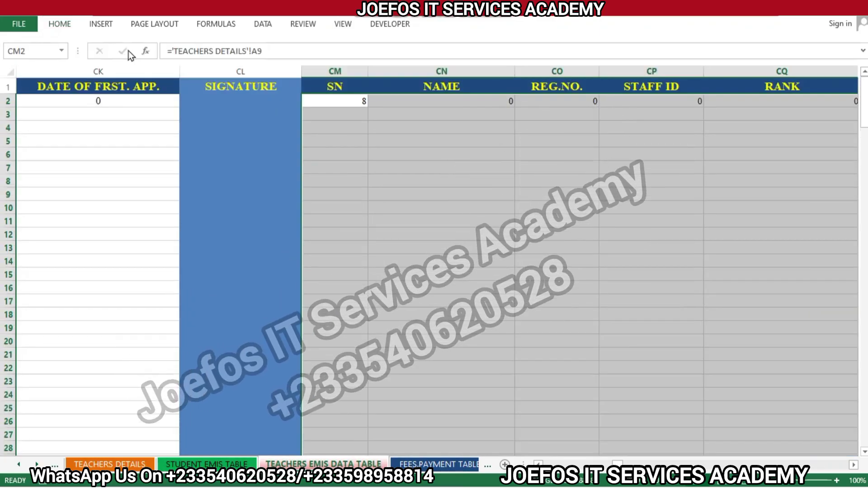
# - Center the contents of CM2 to CU199 horizontally
pyautogui.click(66, 24)
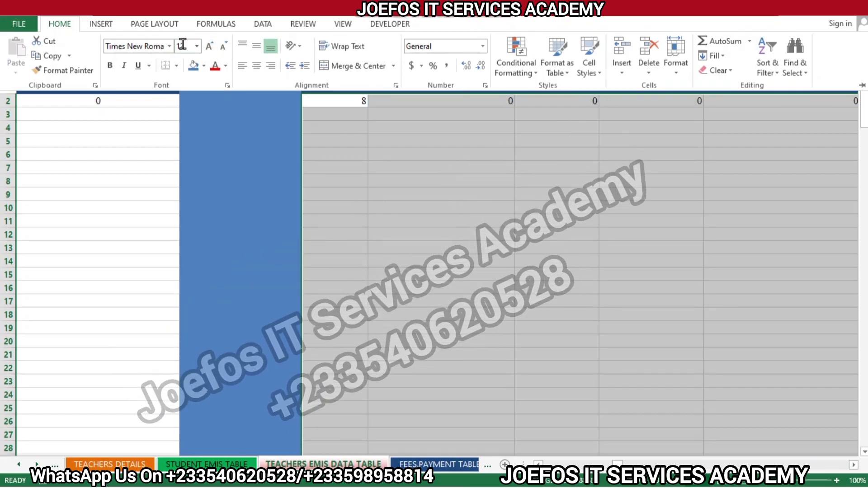
pyautogui.click(256, 66)
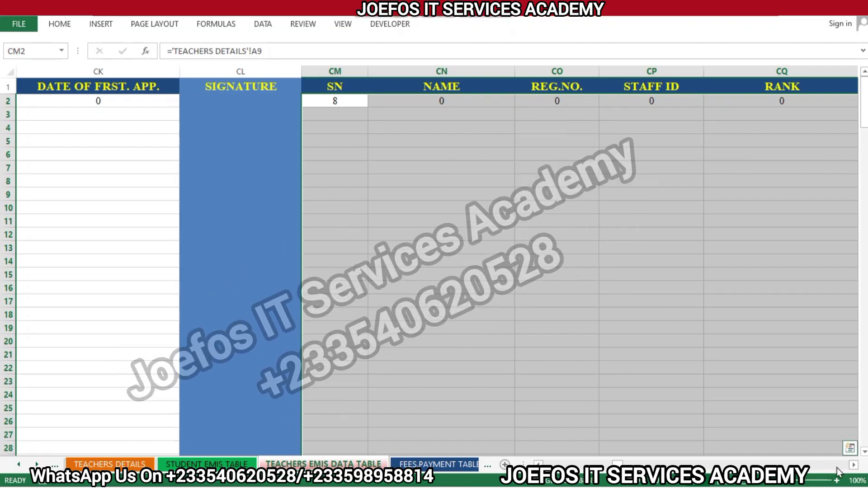
# - Select the ninth teacher record's first cell, CW2, and save the workbook, accepting the personal information warning
pyautogui.click(854, 466)
pyautogui.moveTo(854, 465); pyautogui.dragTo(854, 465)
pyautogui.click(854, 466)
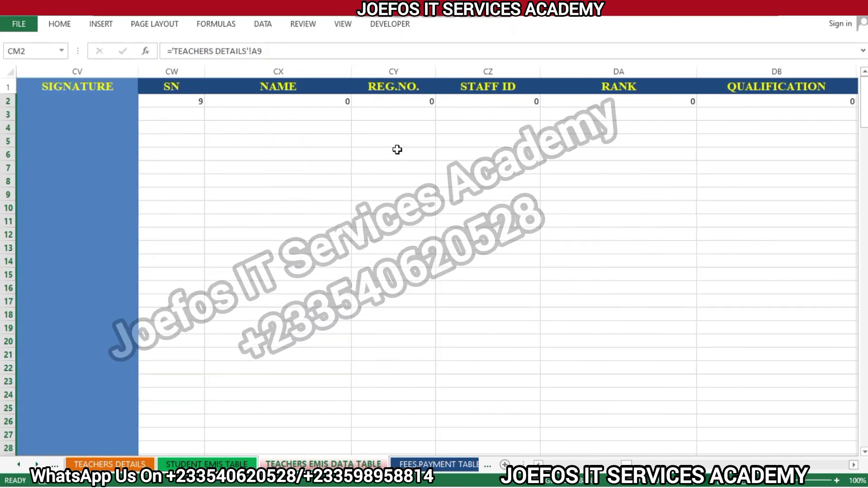
pyautogui.click(174, 102)
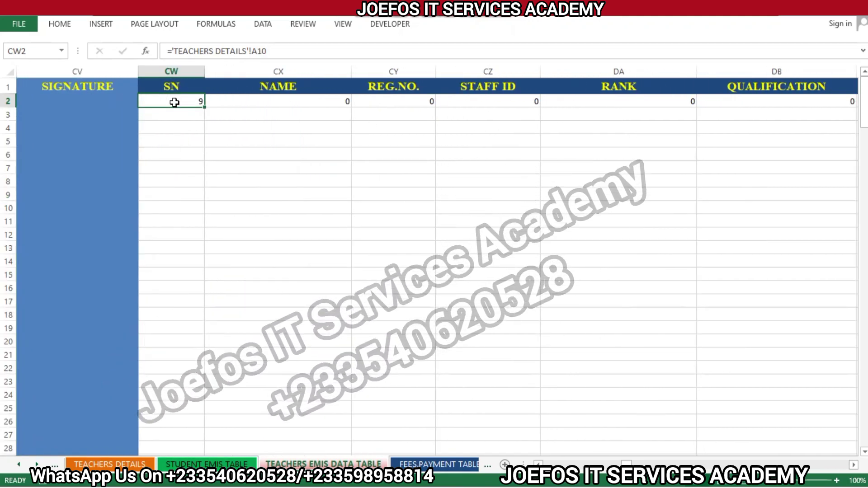
pyautogui.hotkey('ctrl', 's')
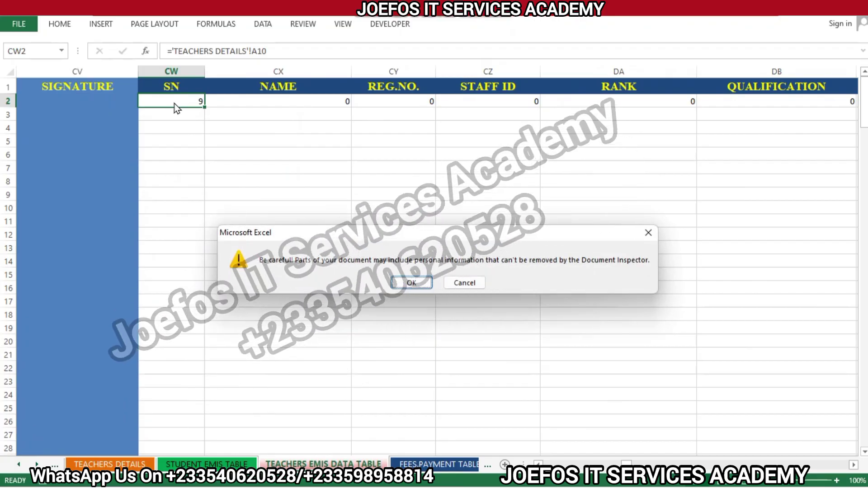
pyautogui.click(410, 283)
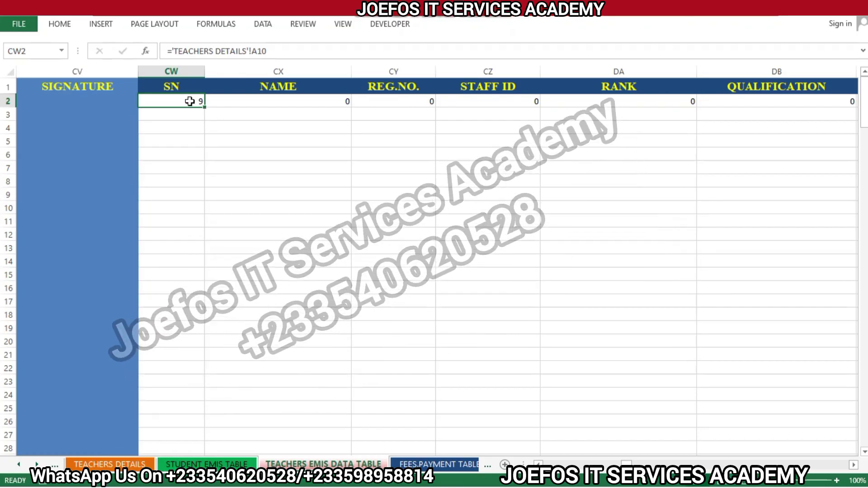
# - Format the ninth teacher record's cells, CW2 to DE199, in Times New Roman, size 12, centered horizontally
pyautogui.moveTo(188, 99); pyautogui.dragTo(801, 413)
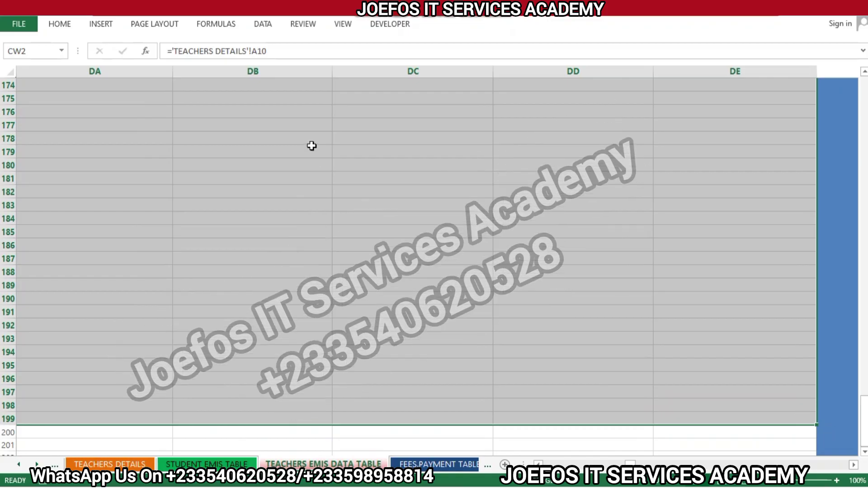
pyautogui.click(60, 23)
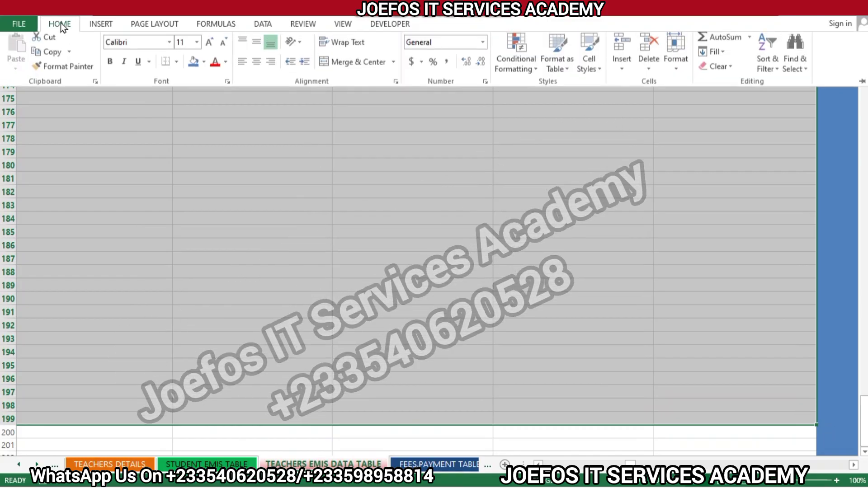
pyautogui.click(141, 46)
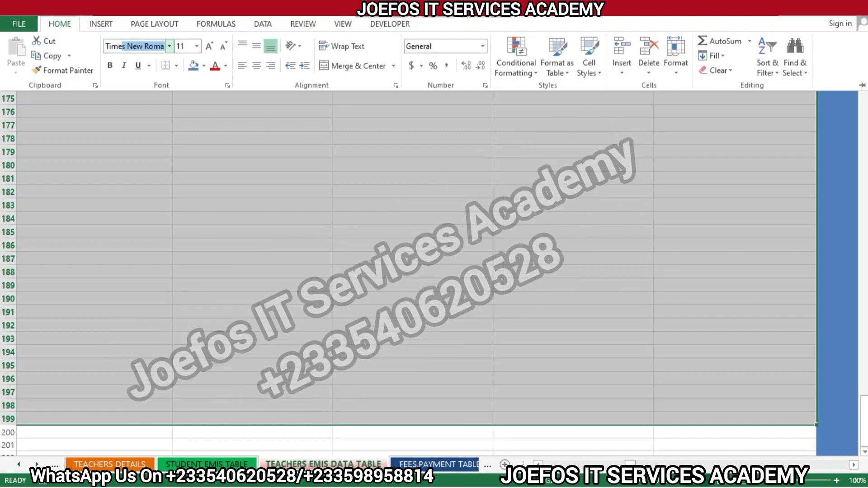
pyautogui.press('Return')
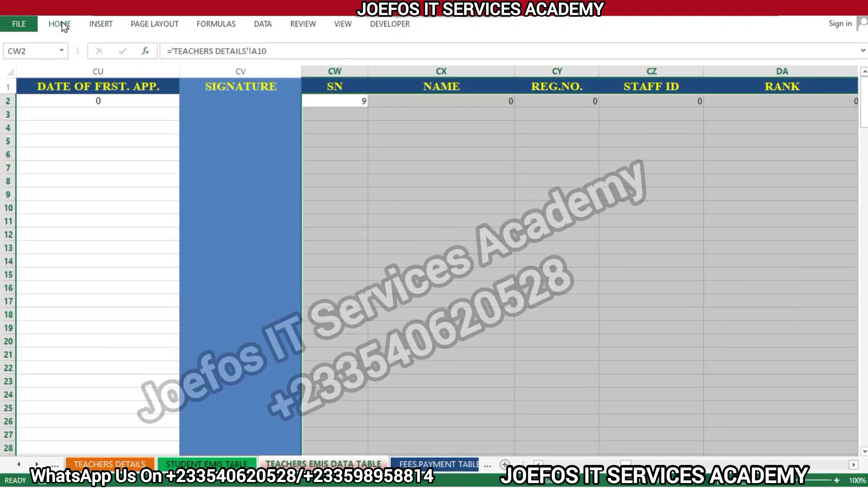
pyautogui.click(64, 26)
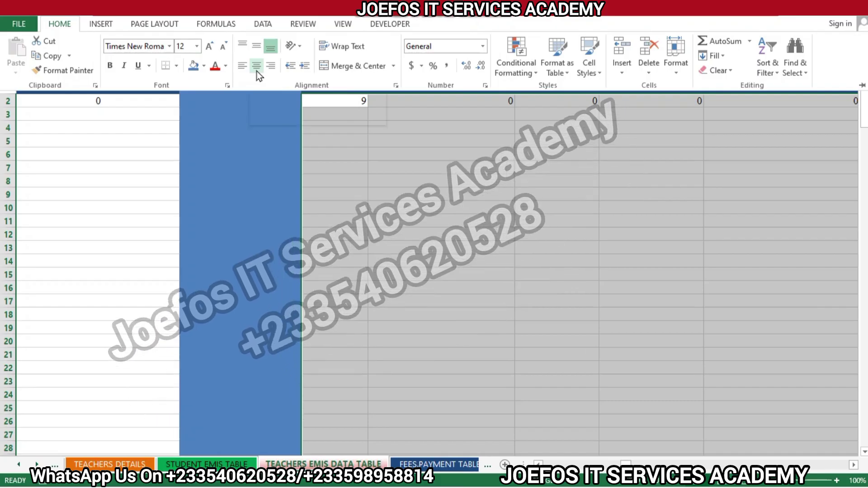
pyautogui.click(257, 67)
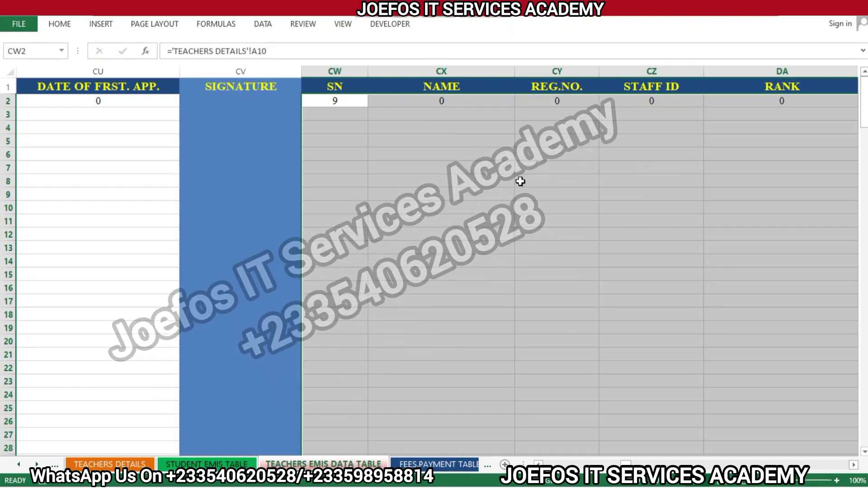
# - Change the font of the tenth teacher record's cells, DG2 to DO199, to Times New Roman
pyautogui.hscroll(9, 853, 468)
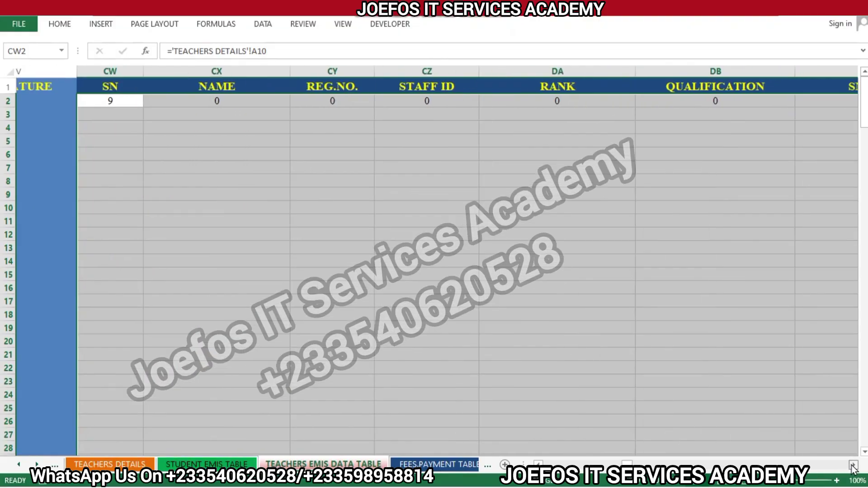
pyautogui.hscroll(1, 853, 468)
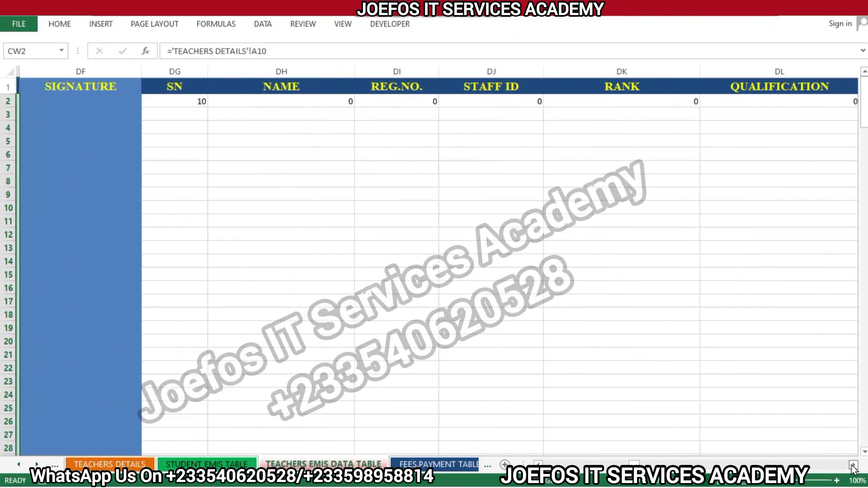
pyautogui.click(195, 99)
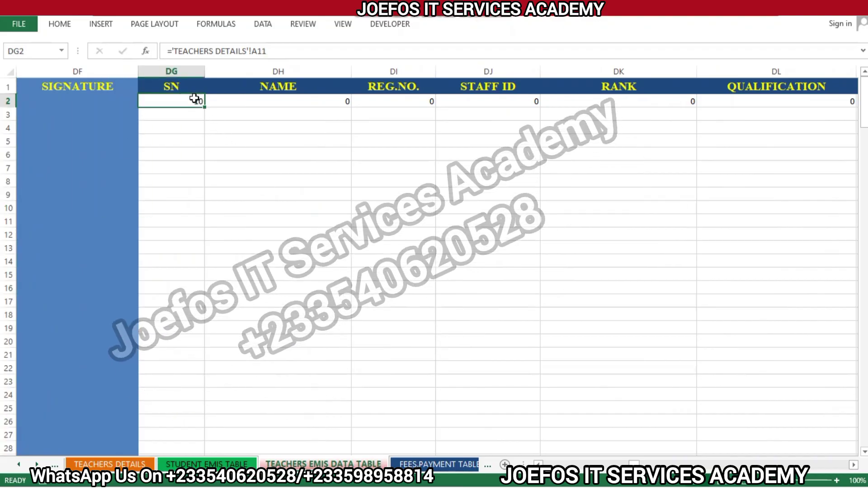
pyautogui.moveTo(256, 103); pyautogui.dragTo(753, 455)
pyautogui.moveTo(753, 486); pyautogui.dragTo(747, 419)
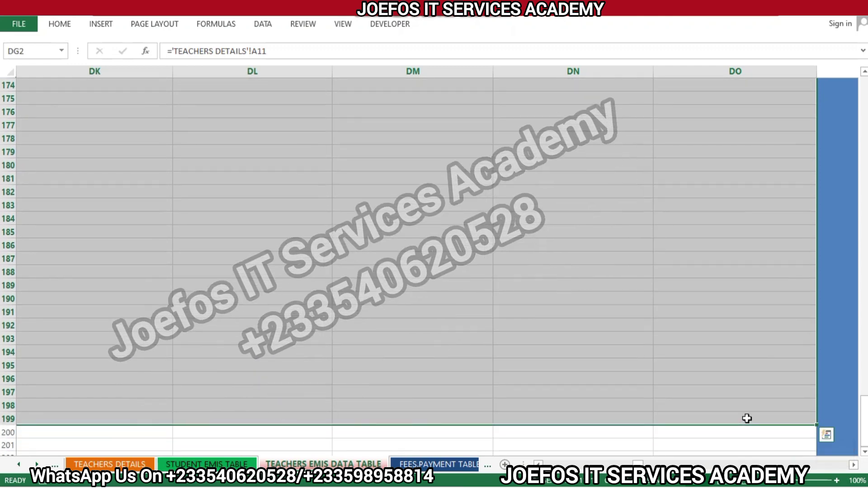
pyautogui.click(63, 25)
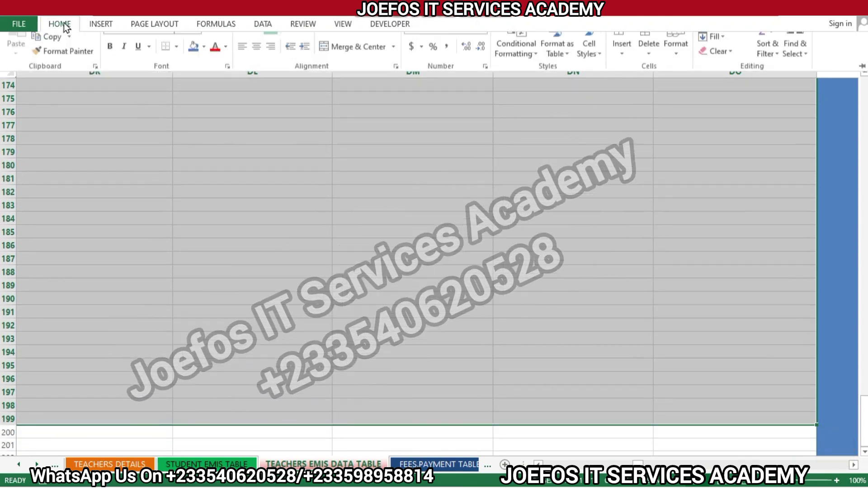
pyautogui.click(141, 47)
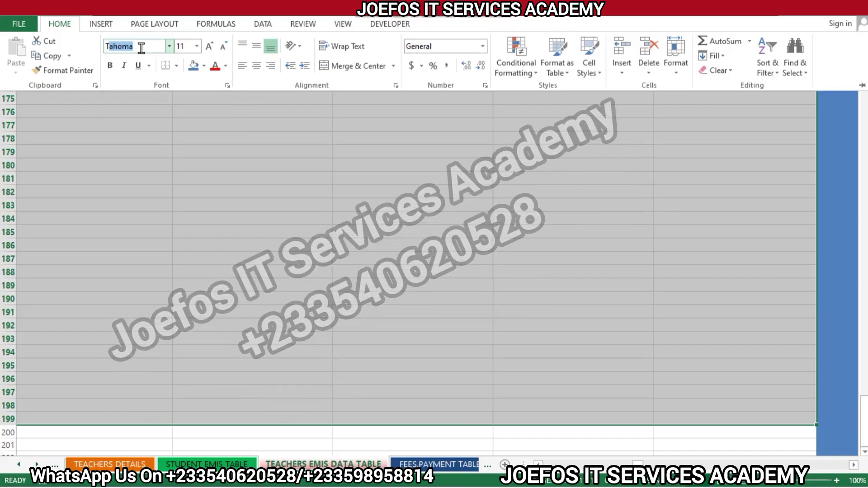
pyautogui.write('Tim')
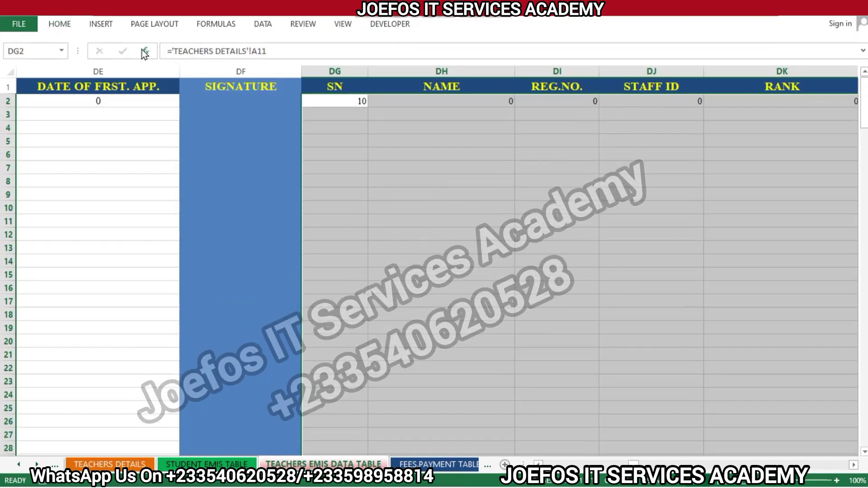
# - Increase the font size of DG2 to DO199 to 12 and center the contents horizontally
pyautogui.click(62, 26)
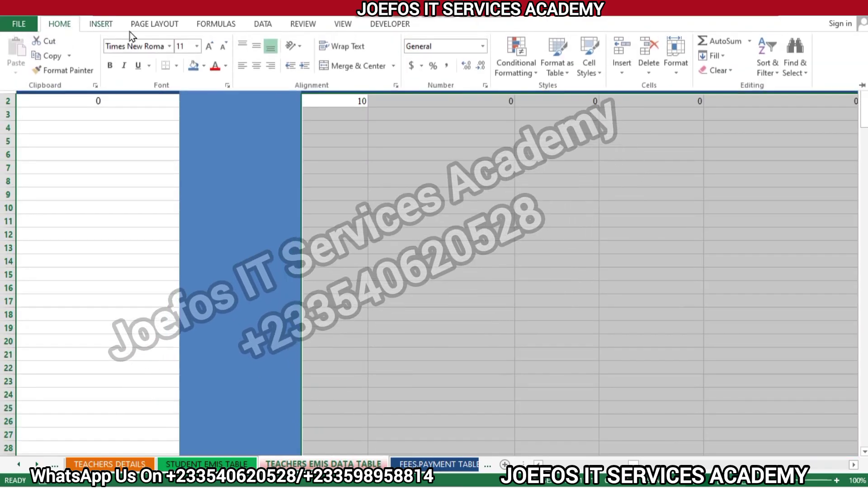
pyautogui.click(213, 48)
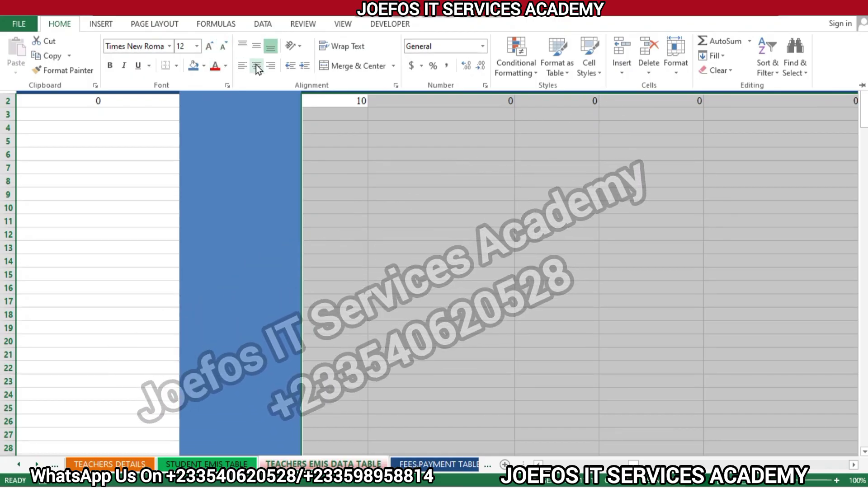
pyautogui.click(257, 66)
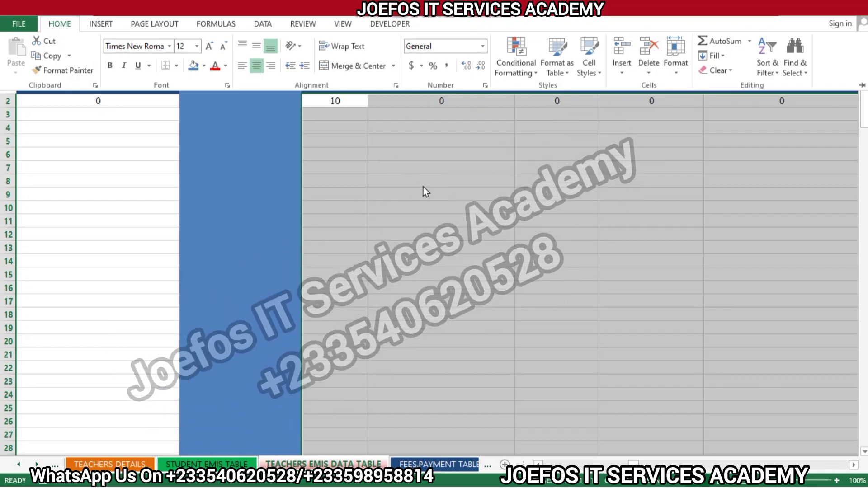
pyautogui.hotkey('ctrl', 'F1')
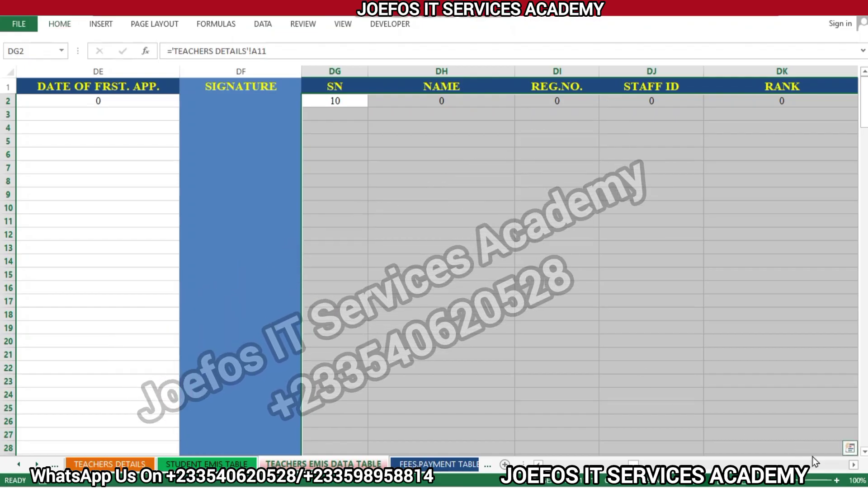
# - Enter Times New Roman as the font for the eleventh teacher record's cells, DQ2 to DY199
pyautogui.click(853, 465)
pyautogui.moveTo(853, 466); pyautogui.dragTo(853, 465)
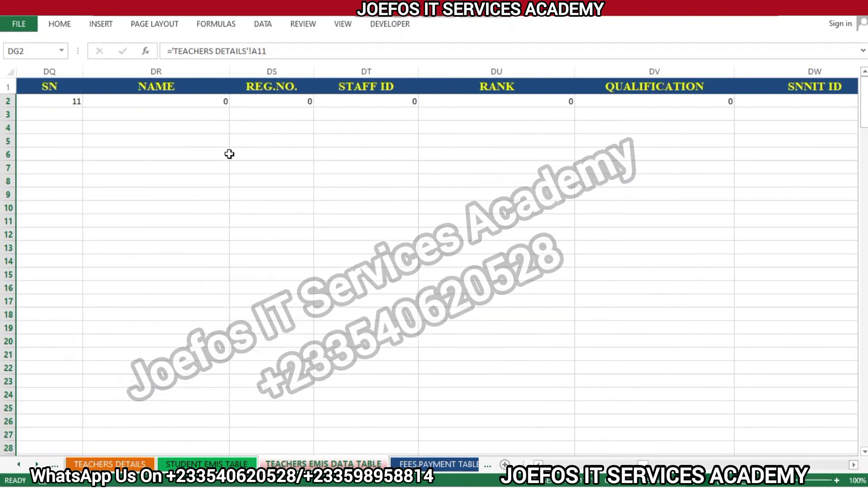
pyautogui.click(64, 102)
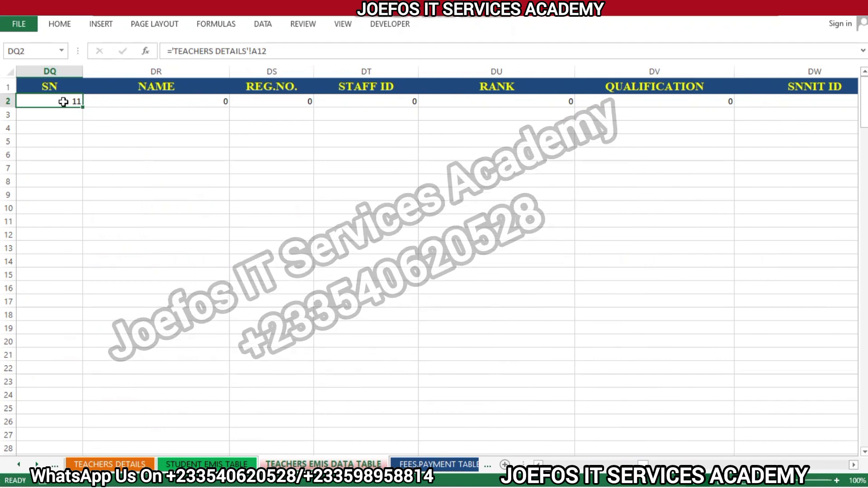
pyautogui.moveTo(63, 100)
pyautogui.mouseDown()
pyautogui.moveTo(116, 126)
pyautogui.moveTo(388, 213)
pyautogui.moveTo(741, 368)
pyautogui.mouseUp()
pyautogui.moveTo(788, 399); pyautogui.dragTo(558, 414)
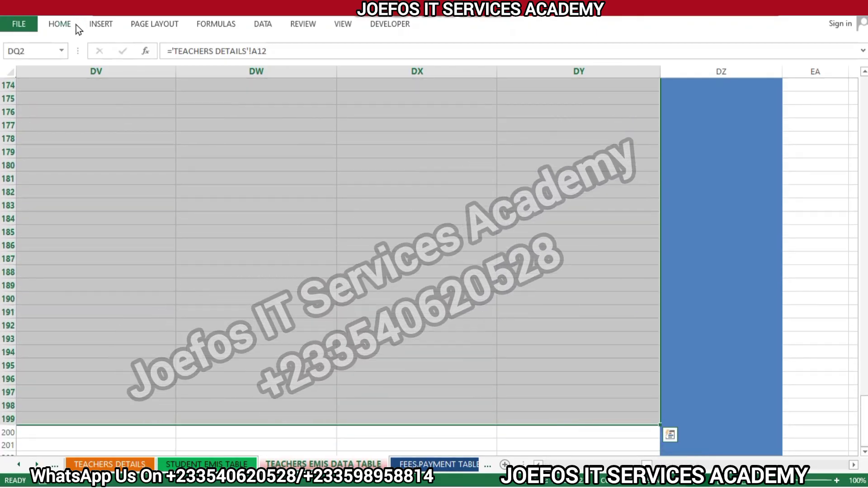
pyautogui.click(68, 26)
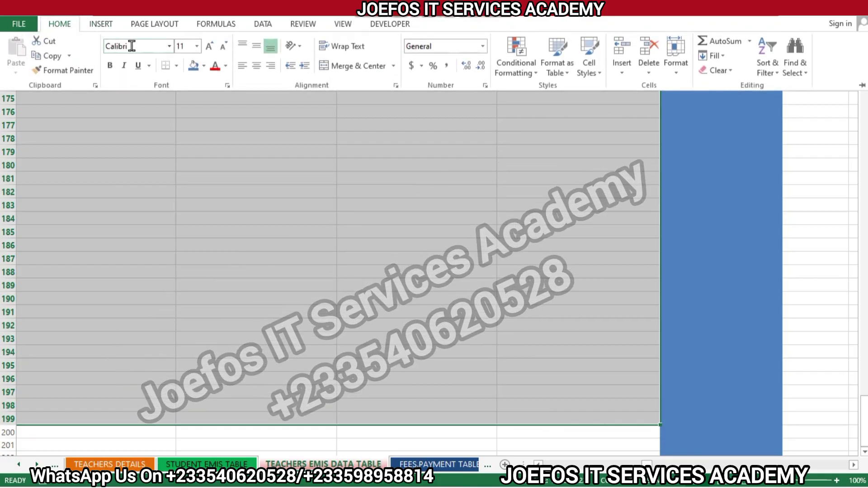
pyautogui.click(131, 45)
pyautogui.write('T')
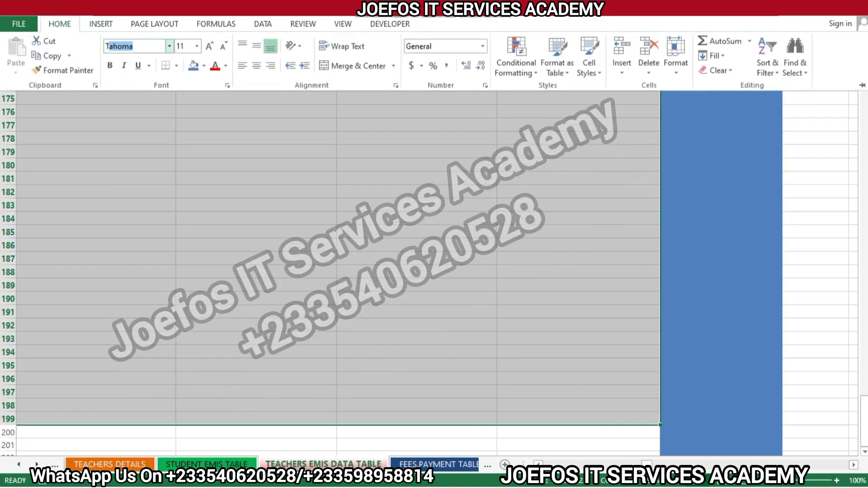
pyautogui.write('imes New R')
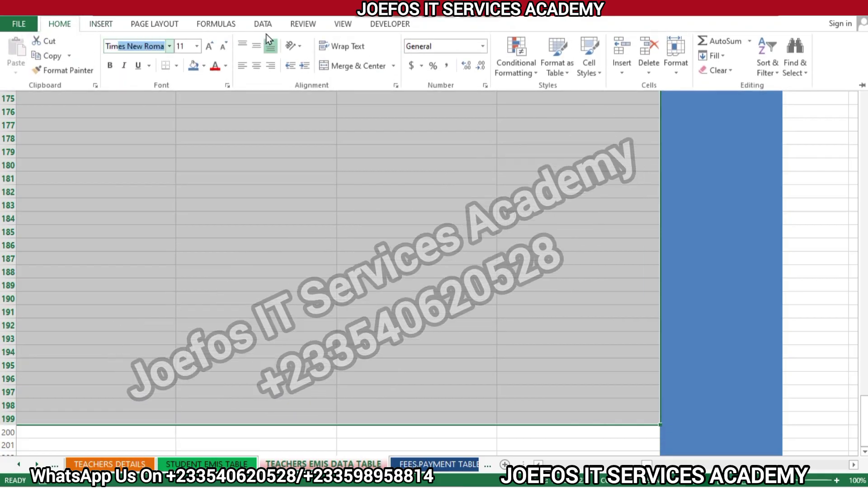
# - Increase the font size of DQ2 to DY199 to 12, center the contents horizontally, and deselect the range
pyautogui.click(208, 46)
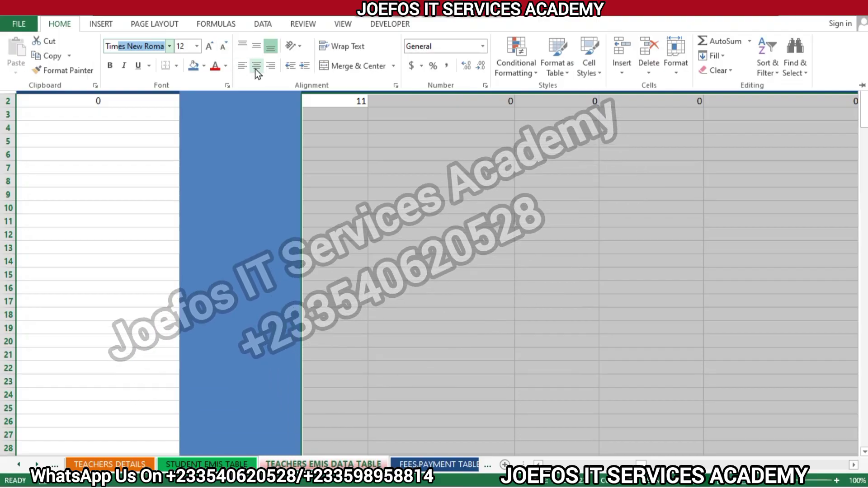
pyautogui.click(256, 70)
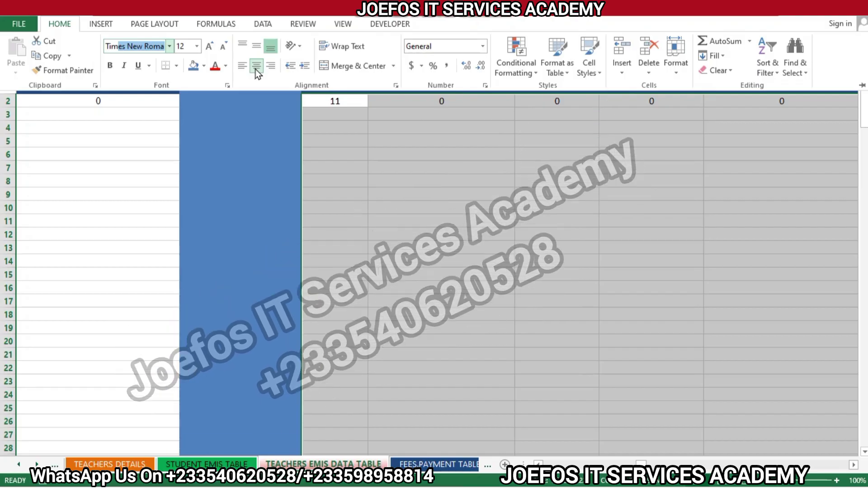
pyautogui.hotkey('ctrl', 'F1')
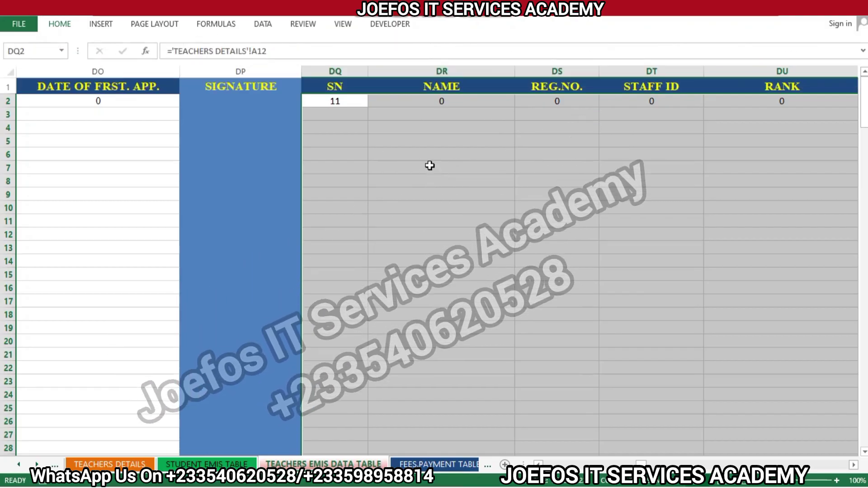
pyautogui.click(430, 167)
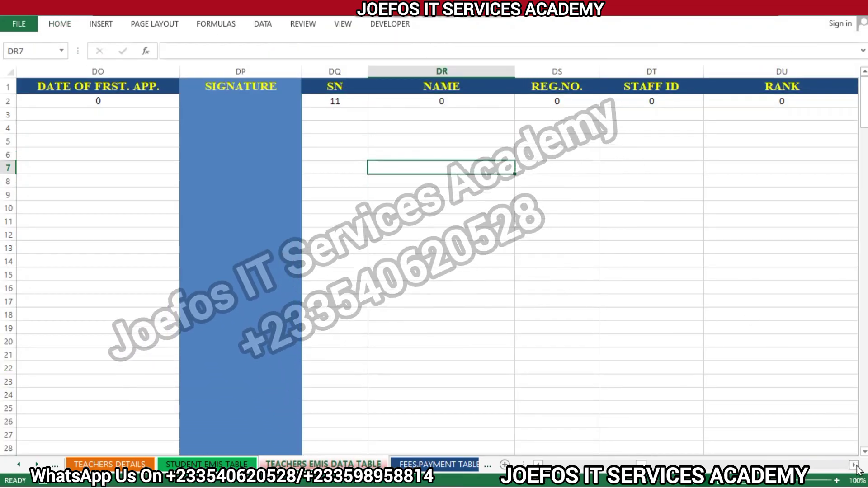
# - Format the twelfth teacher record's cells, EA2 to EI199, in Times New Roman size 12, centered horizontally, and deselect the range
pyautogui.hscroll(9, 858, 470)
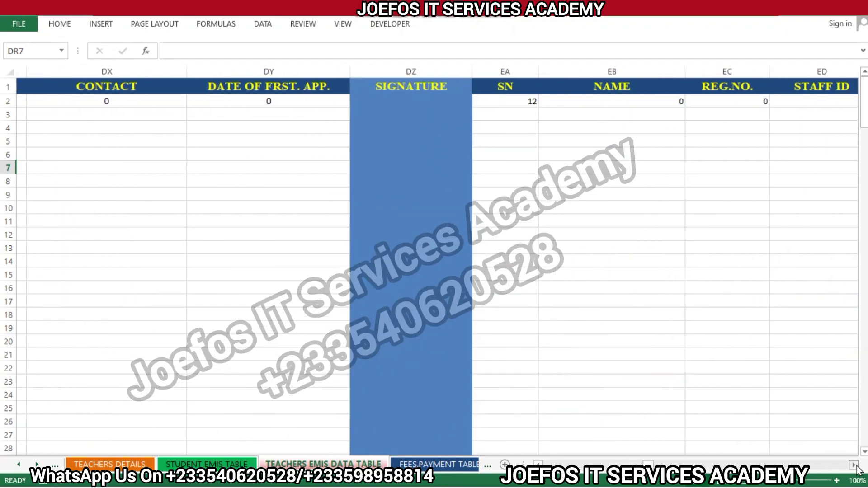
pyautogui.hscroll(2, 858, 470)
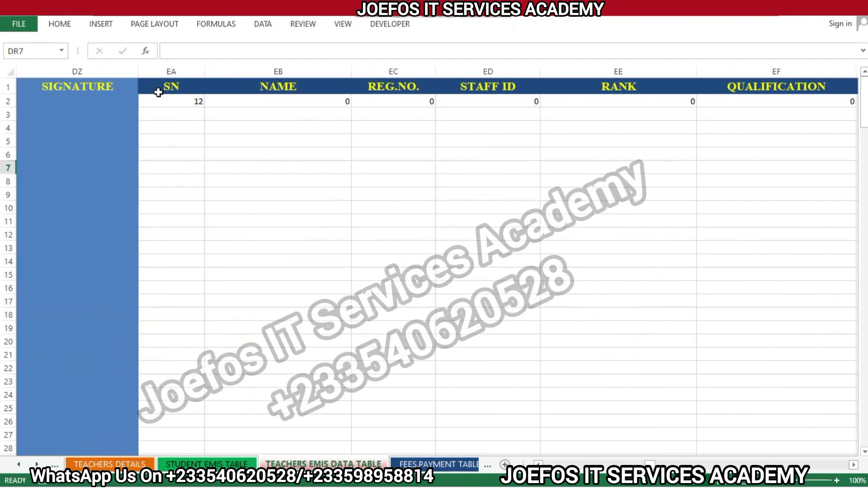
pyautogui.moveTo(160, 100); pyautogui.dragTo(198, 429)
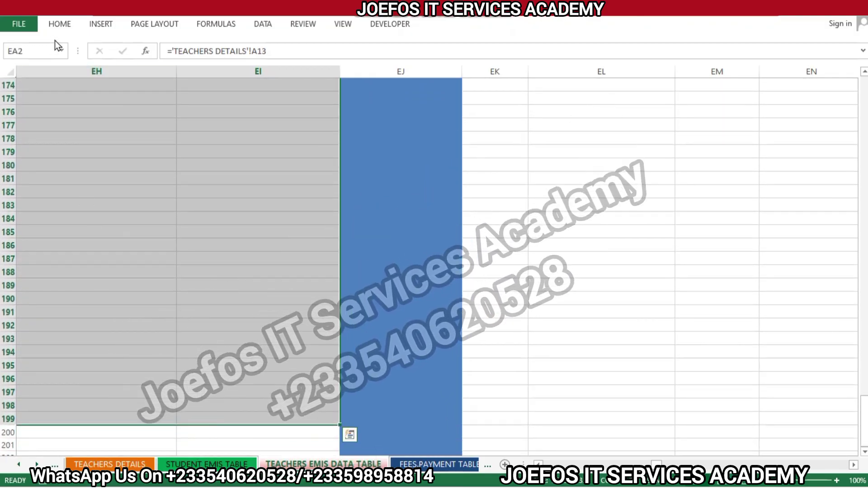
pyautogui.click(59, 26)
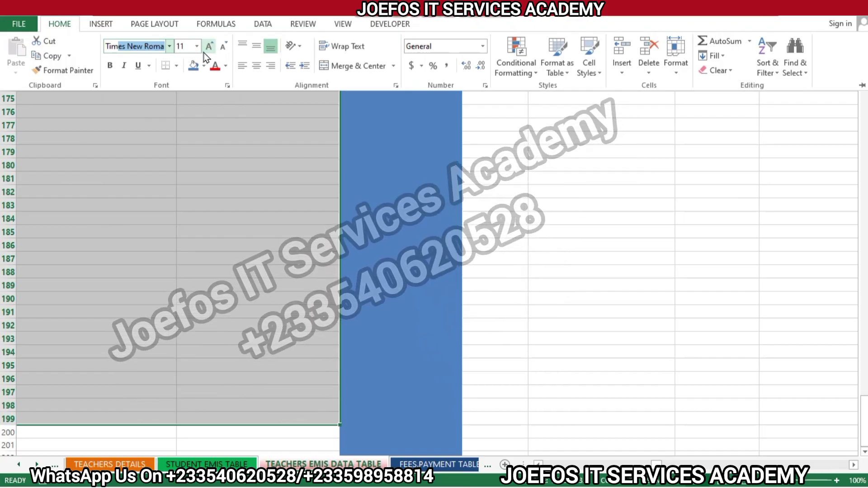
pyautogui.click(208, 46)
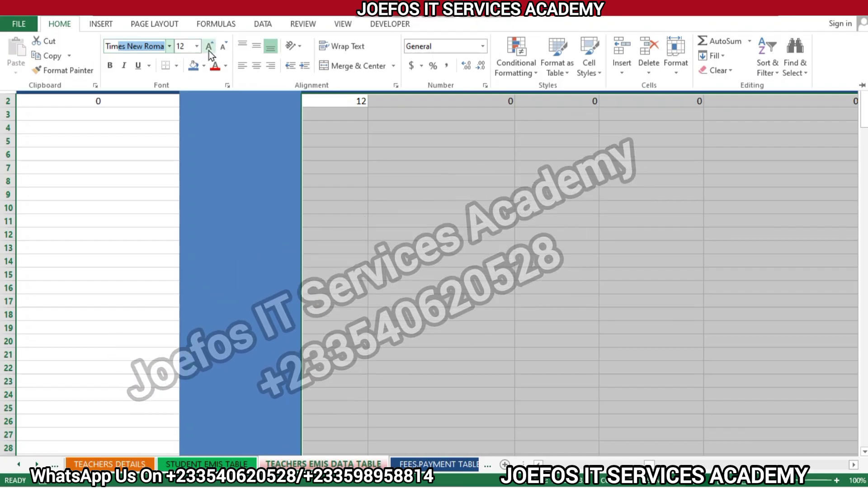
pyautogui.click(261, 68)
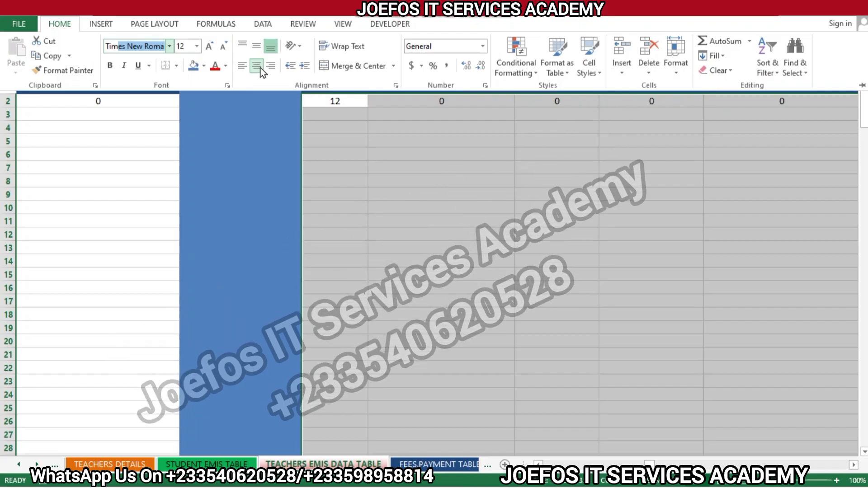
pyautogui.press('Return')
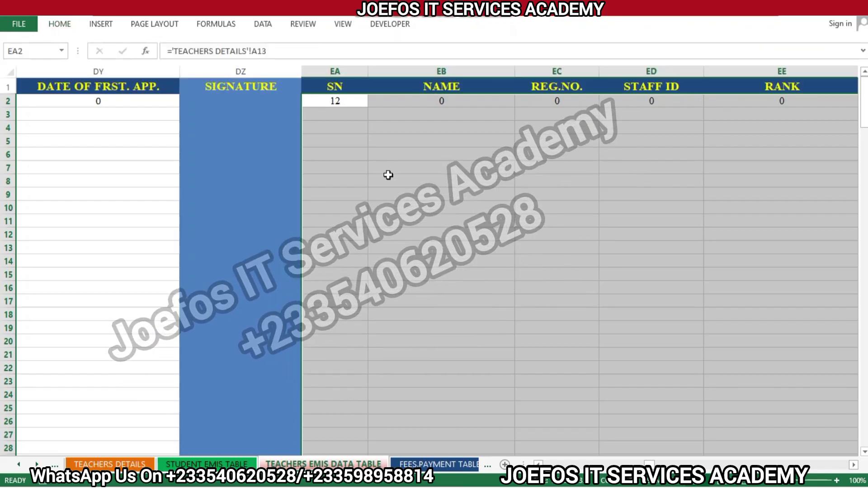
pyautogui.click(388, 178)
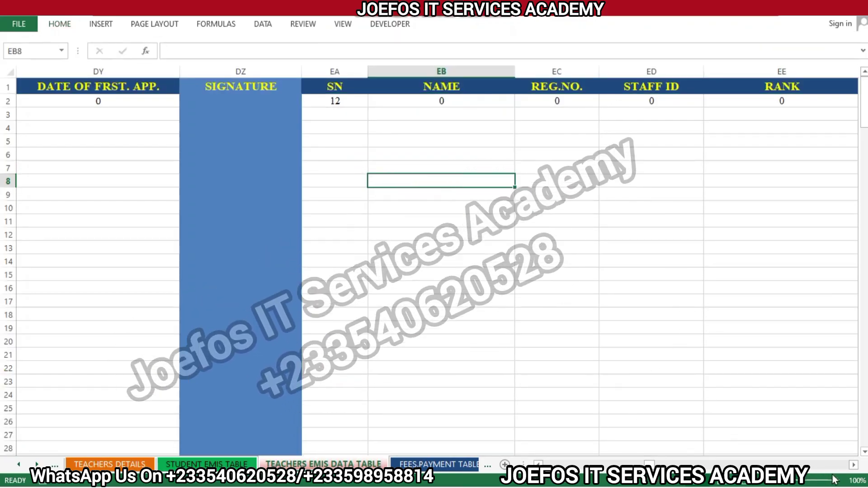
# - Bring the thirteenth teacher record's block, starting at column EK, into view
pyautogui.hscroll(8, 852, 466)
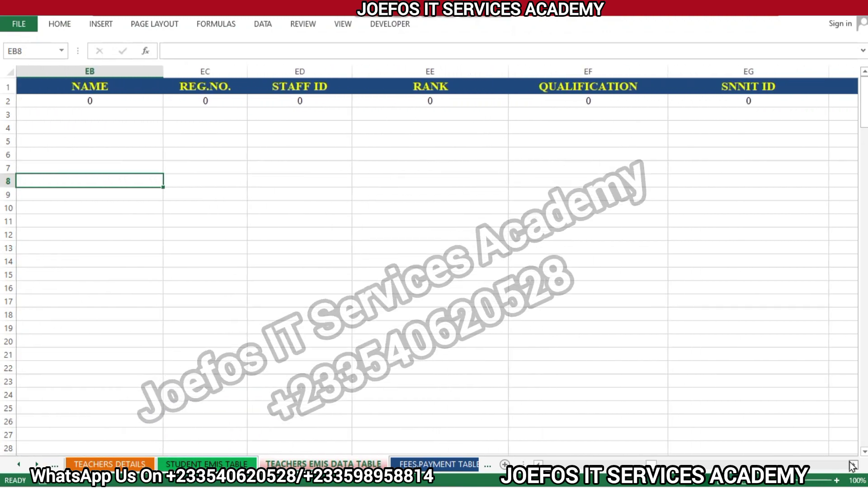
pyautogui.hscroll(3, 853, 466)
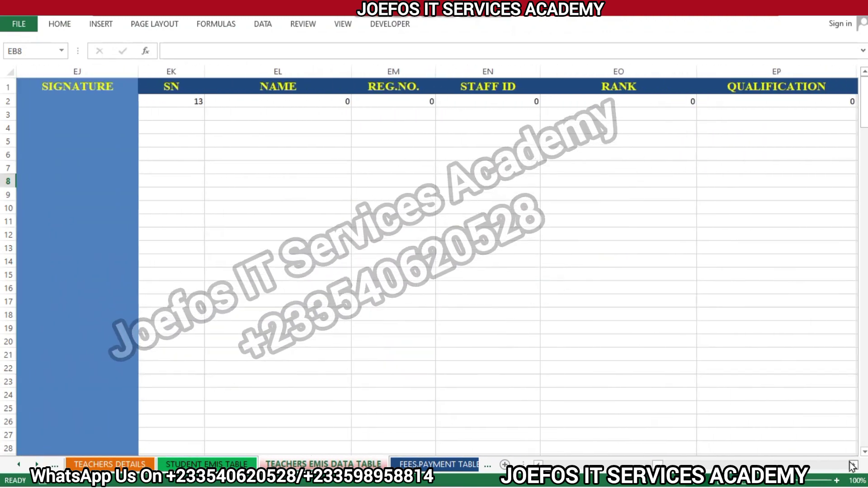